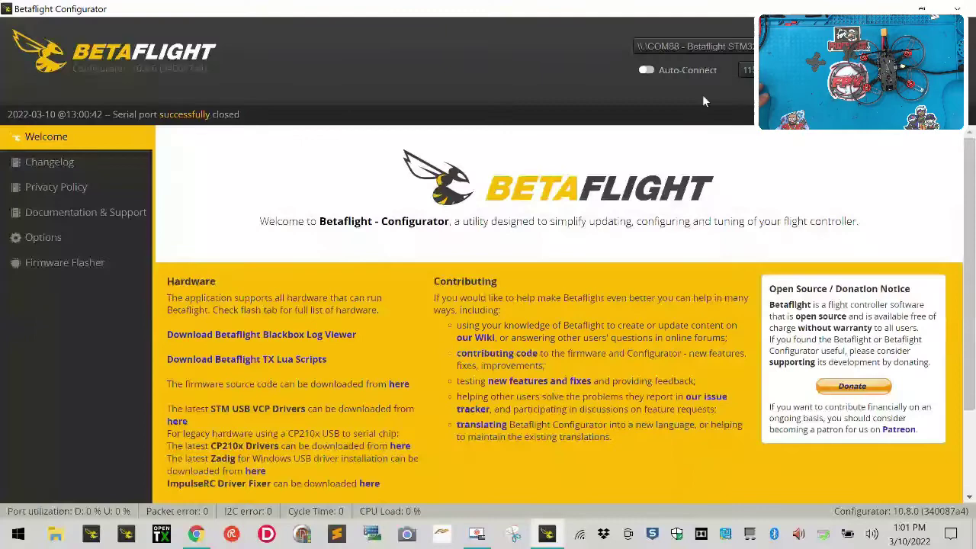
Step: Connect to the flight controller and calibrate its accelerometer
left_click(939, 65)
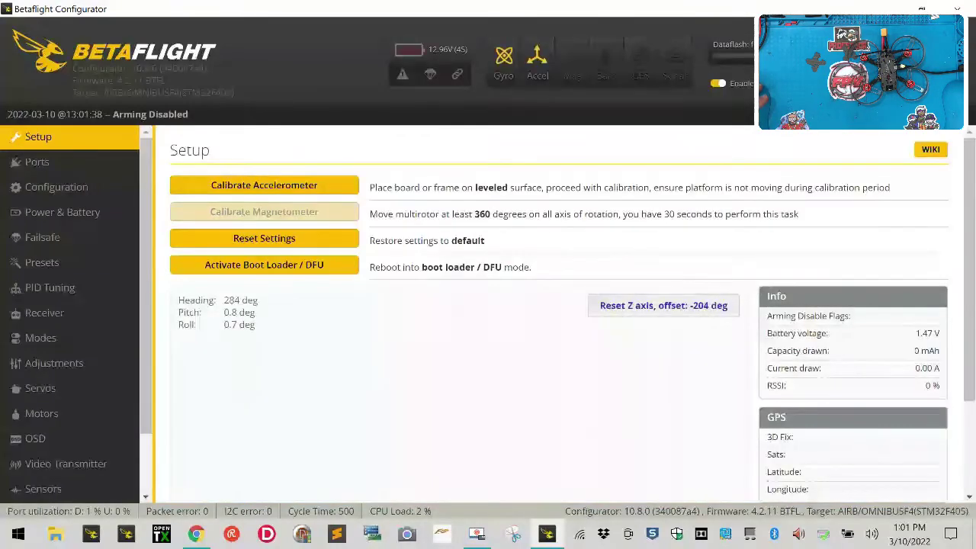
left_click(276, 190)
scroll(54, 343, "down", 2)
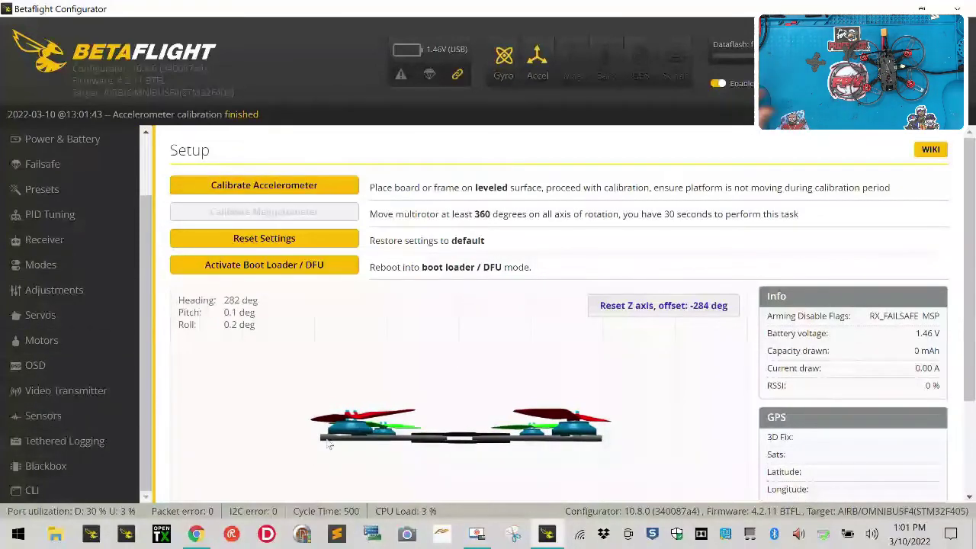
Step: Switch to Chrome and download the JHEMCU VTX20-600 VTX table file to Downloads as vtx20-600.json, replacing the existing copy
left_click(196, 534)
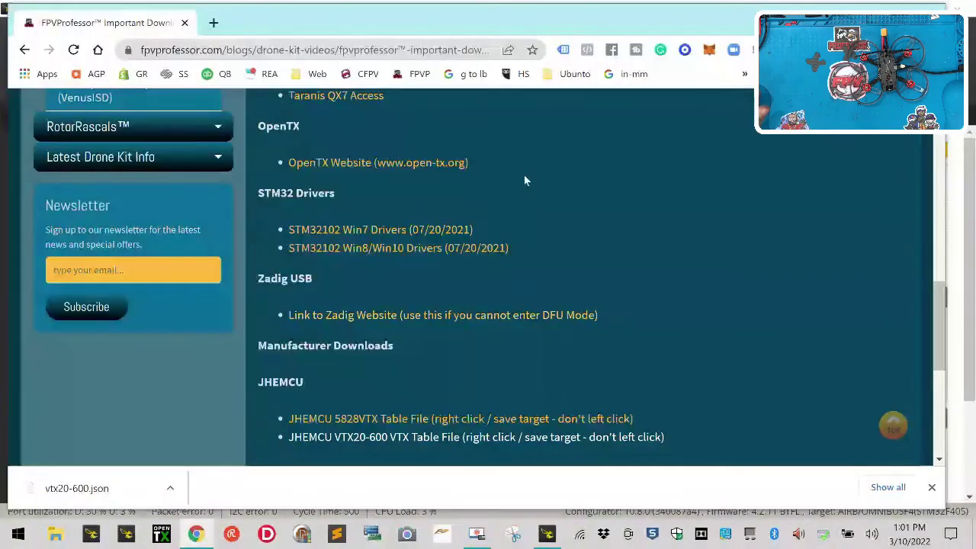
scroll(148, 245, "up", 8)
scroll(152, 252, "down", 4)
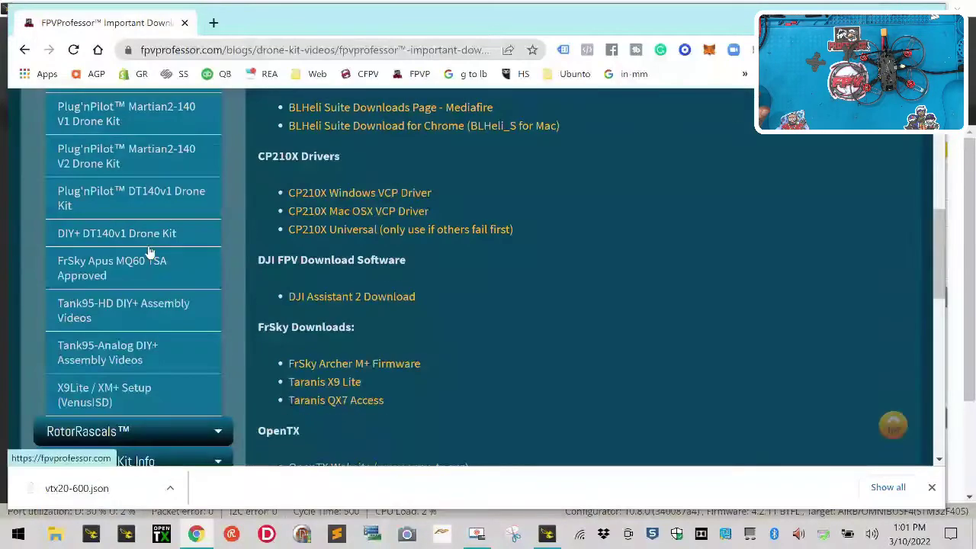
scroll(145, 282, "up", 4)
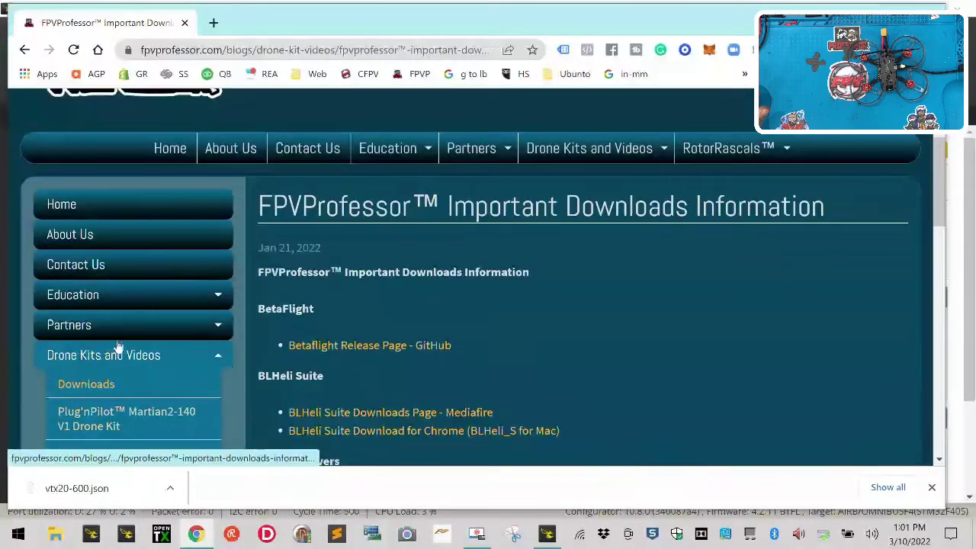
scroll(612, 349, "down", 10)
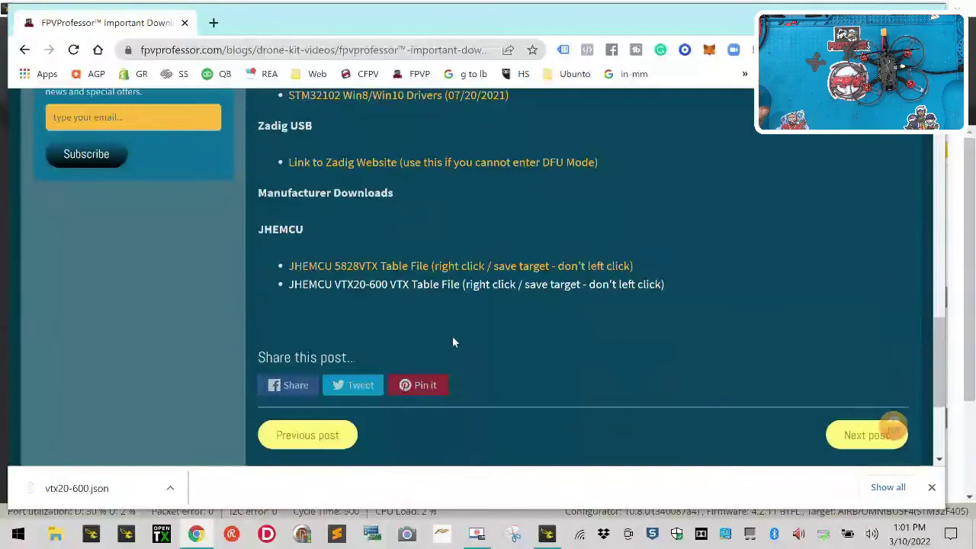
right_click(394, 290)
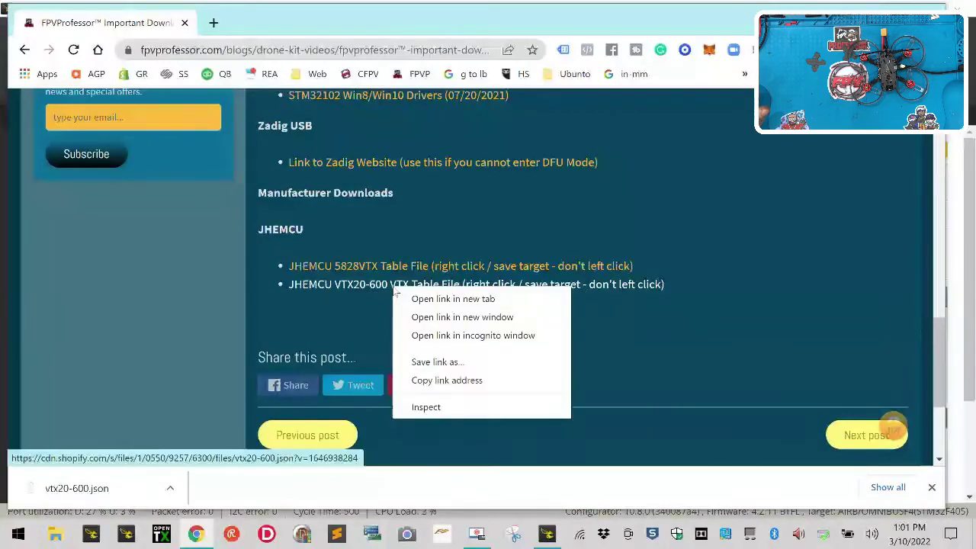
left_click(458, 368)
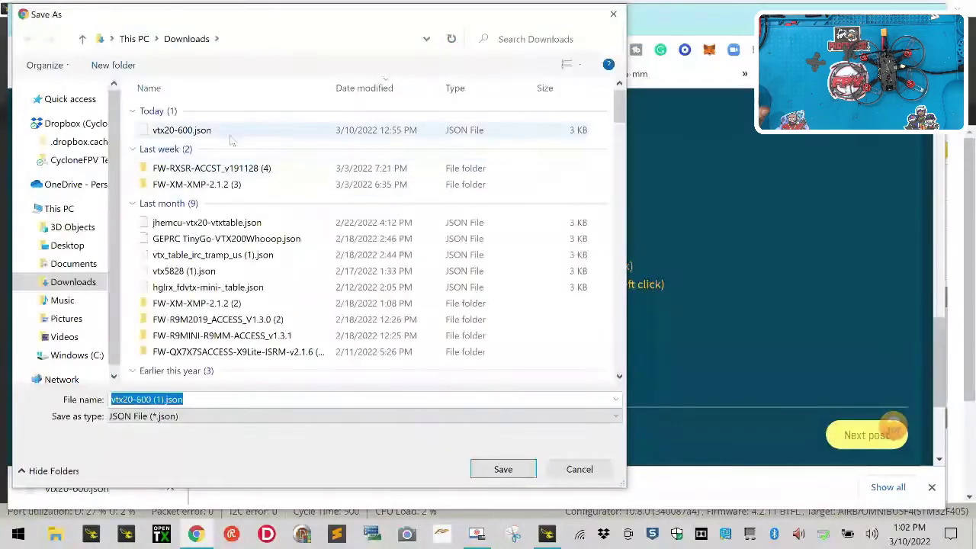
left_click(167, 131)
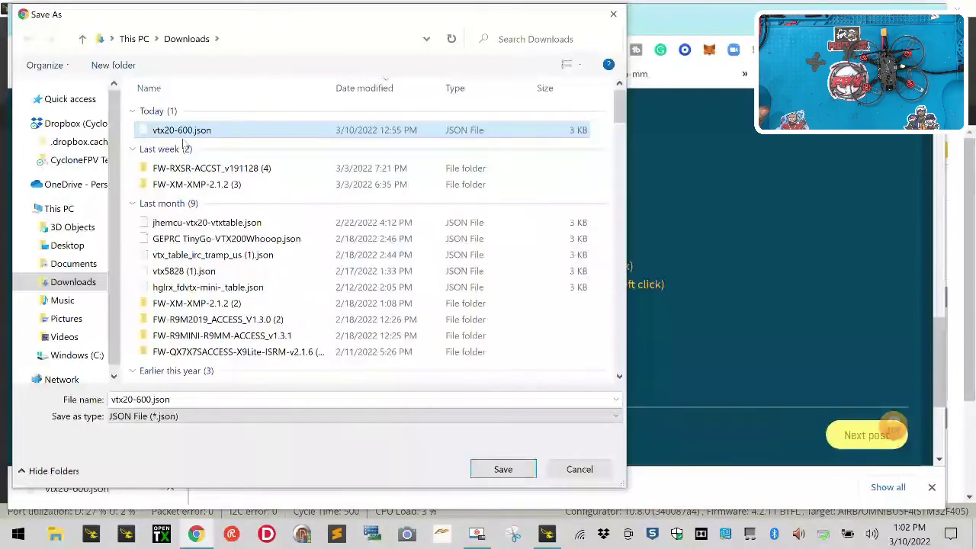
left_click(502, 470)
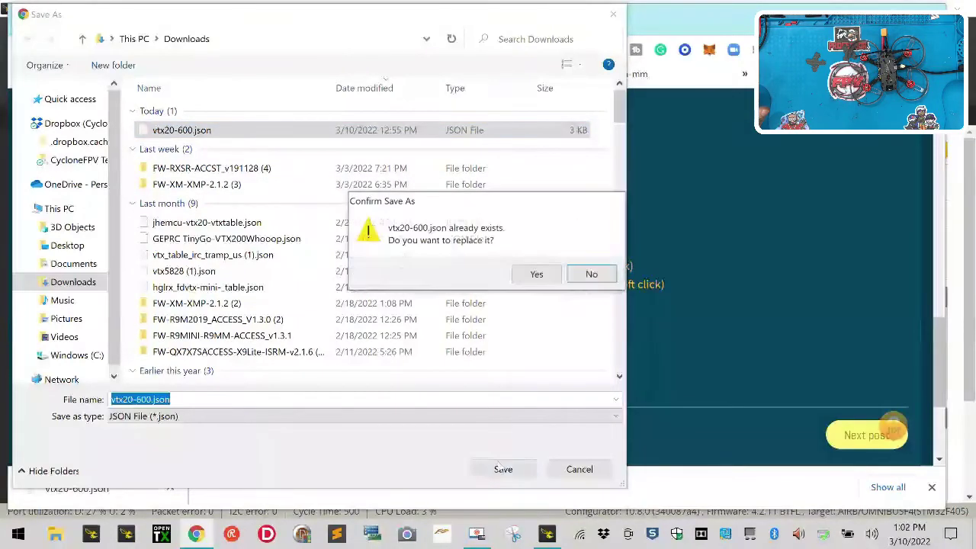
left_click(536, 274)
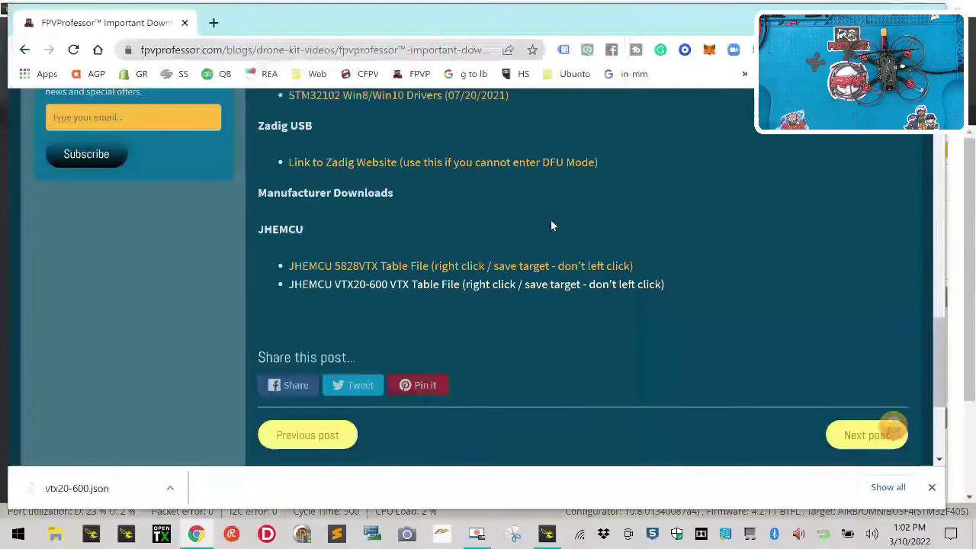
Step: Reopen the Downloads page of Drone Kits and Videos and try to save the JHEMCU VTX20-600 table file again
scroll(550, 220, "up", 10)
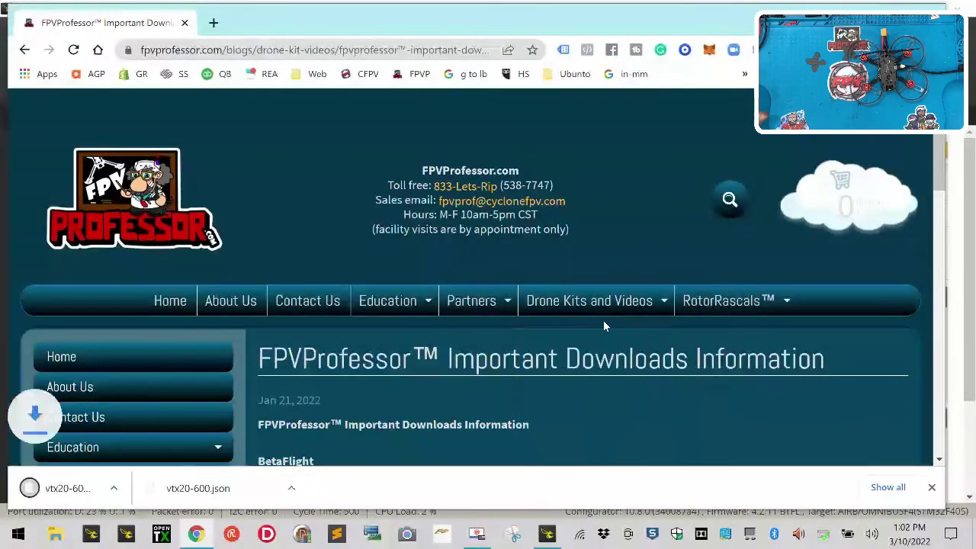
mouse_move(660, 305)
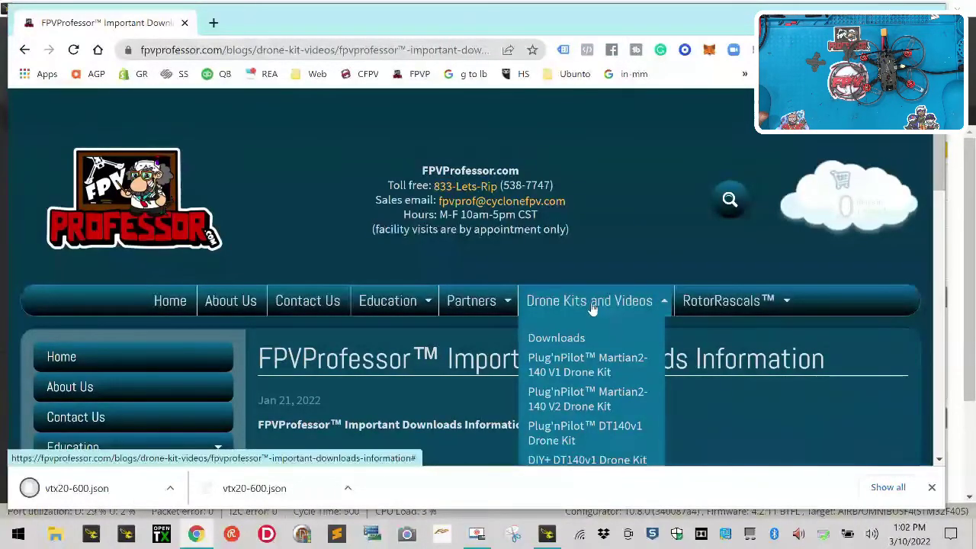
left_click(543, 340)
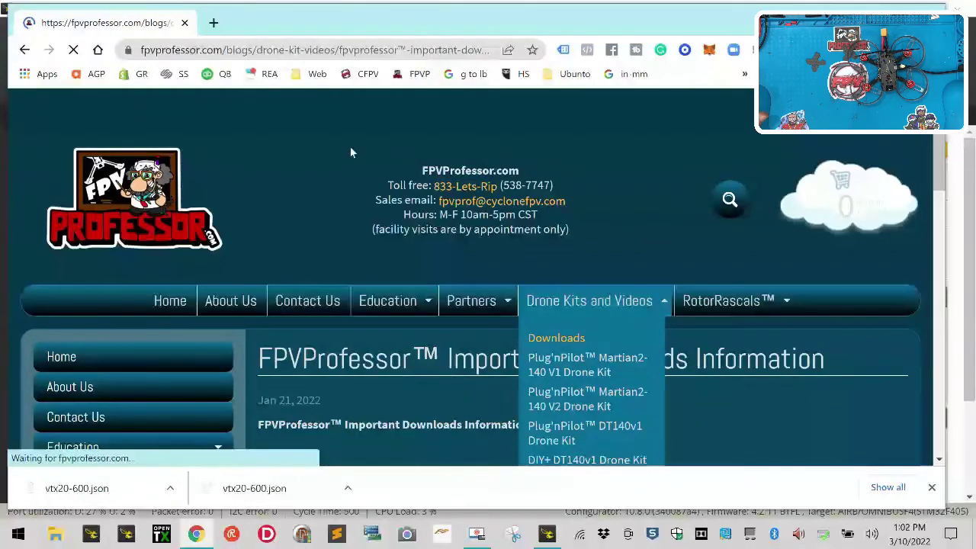
scroll(364, 400, "down", 6)
scroll(371, 396, "down", 8)
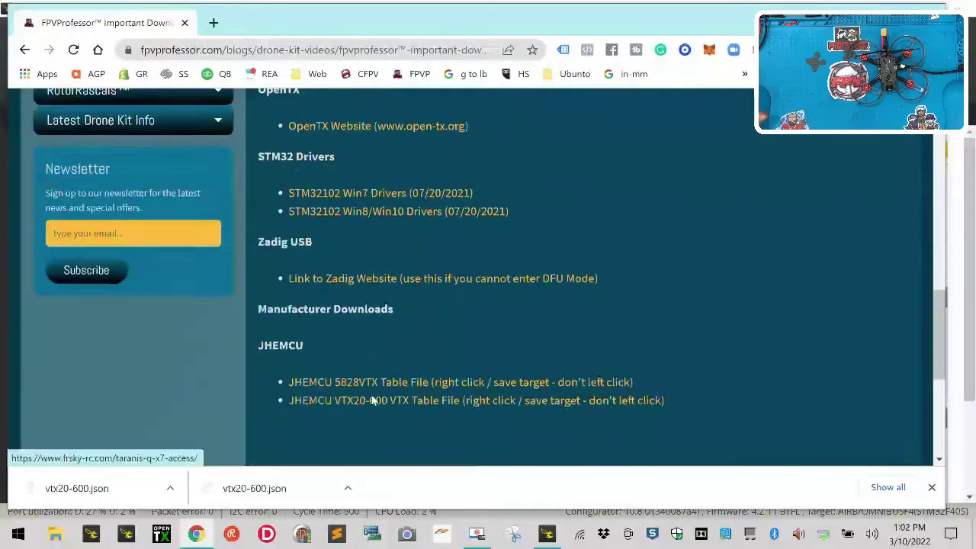
scroll(371, 397, "up", 2)
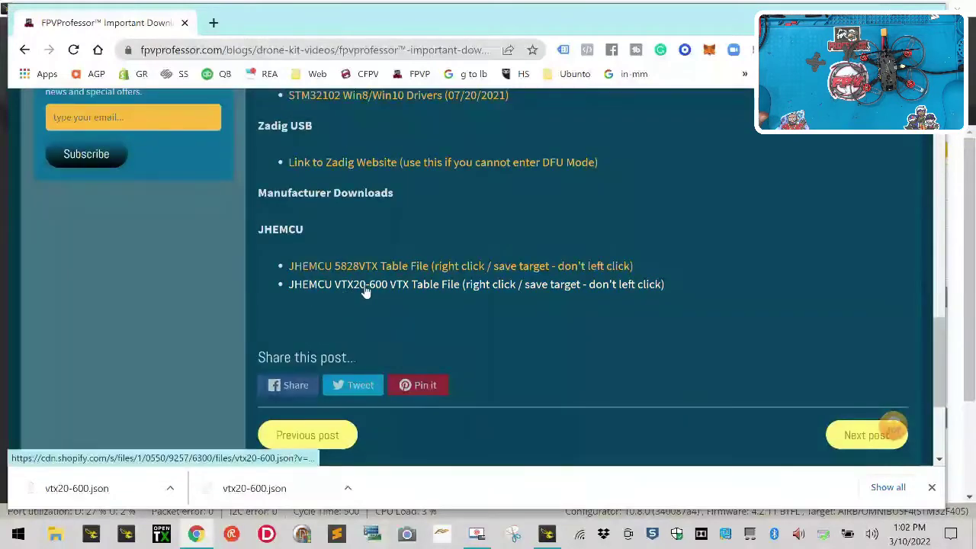
right_click(420, 289)
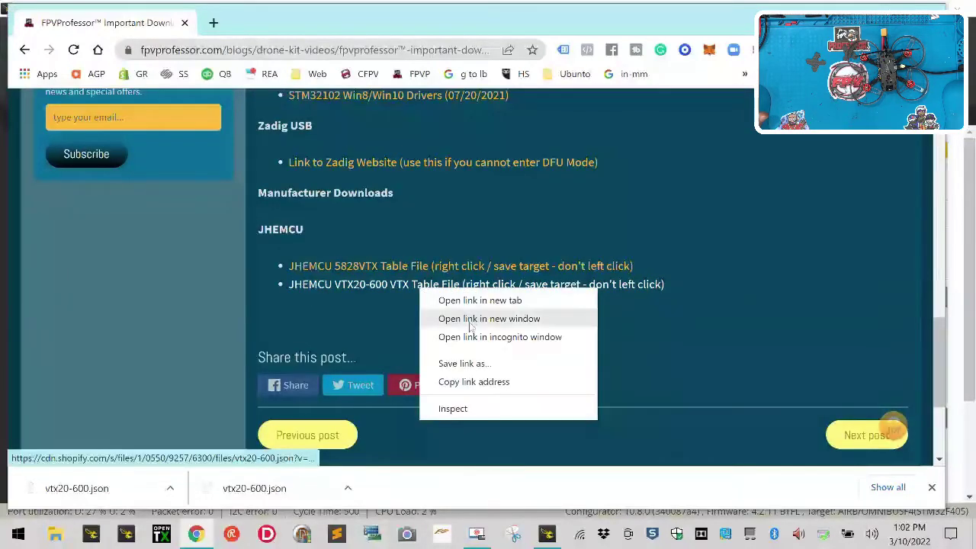
left_click(465, 363)
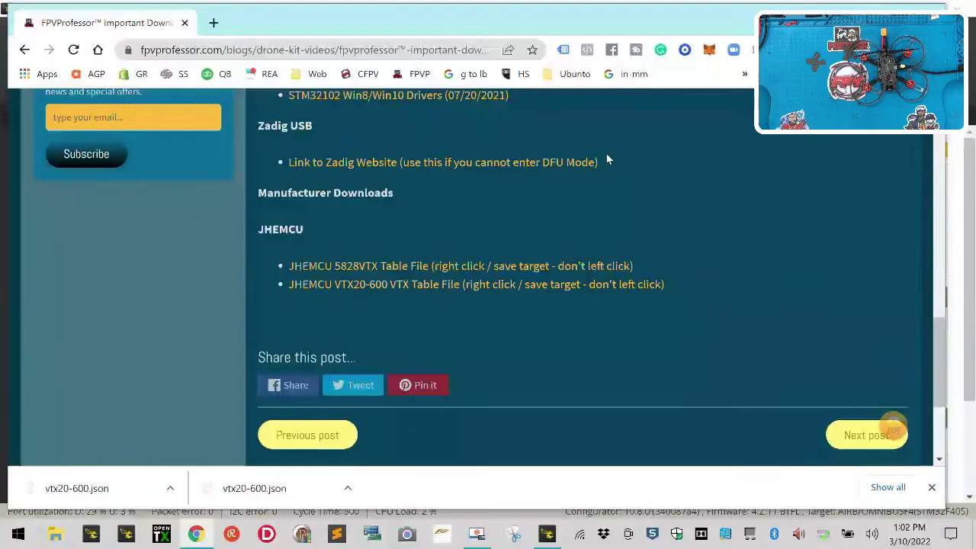
Step: Switch back to Betaflight Configurator, reset the model's Z axis and recalibrate the accelerometer
left_click(554, 535)
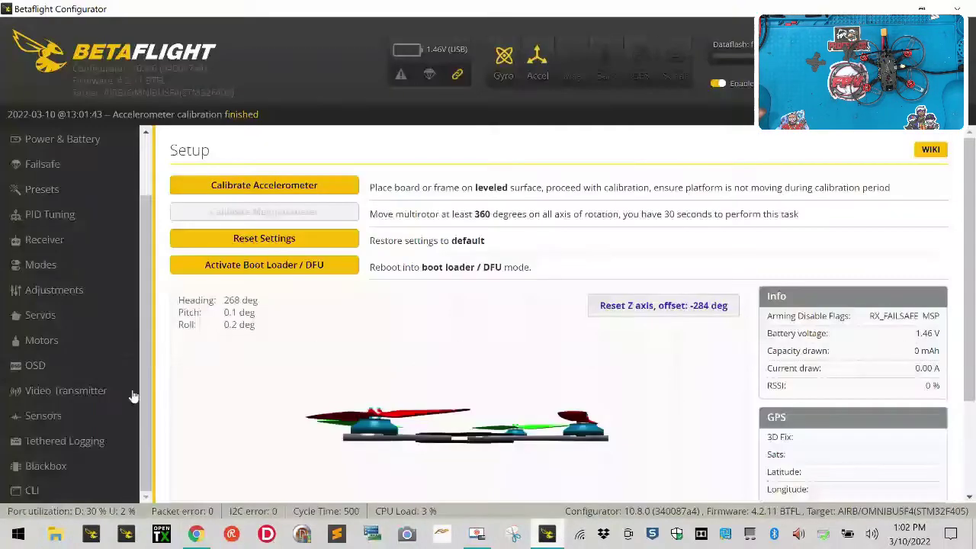
left_click(632, 305)
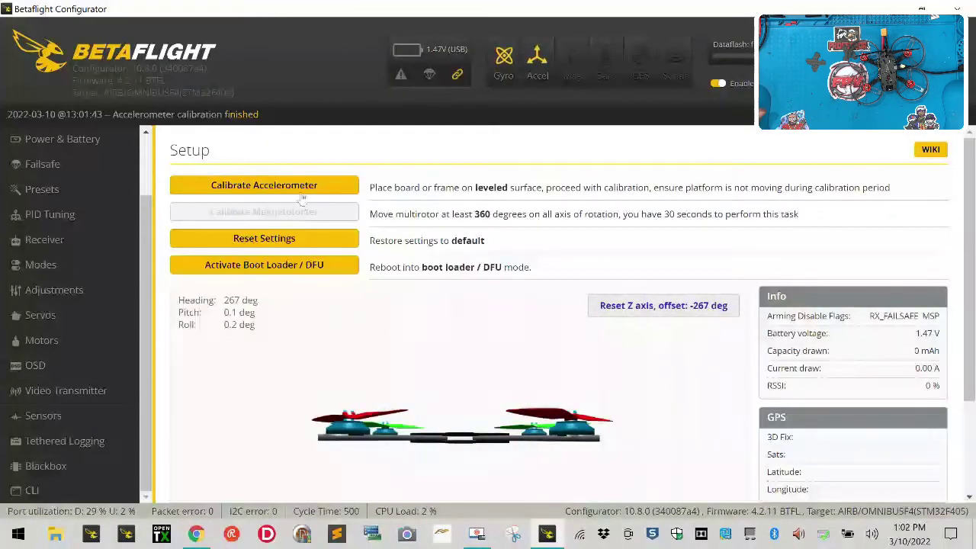
left_click(258, 186)
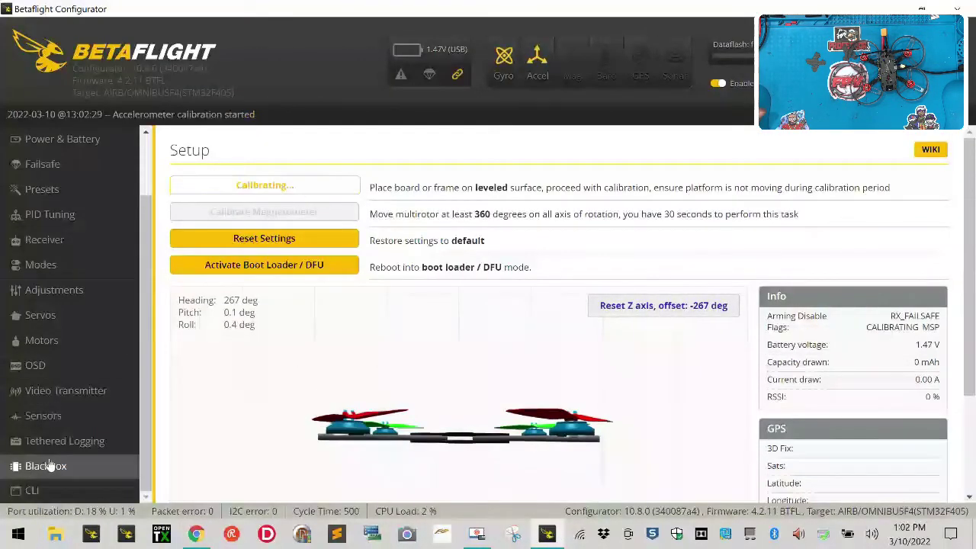
Step: Load the VTX table from vtx20-600.json in Downloads into the Video Transmitter settings
left_click(51, 392)
scroll(347, 413, "down", 4)
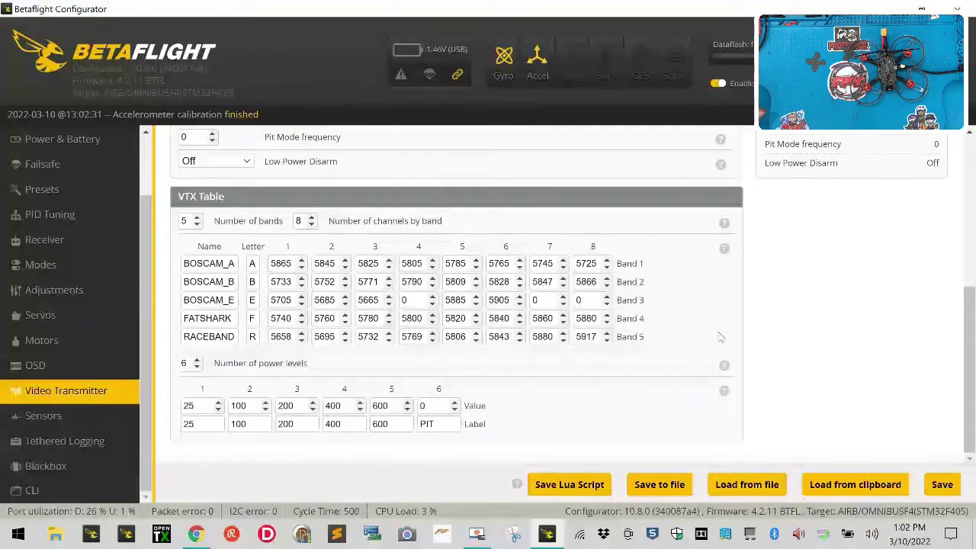
scroll(490, 424, "up", 4)
scroll(659, 354, "down", 4)
left_click(760, 488)
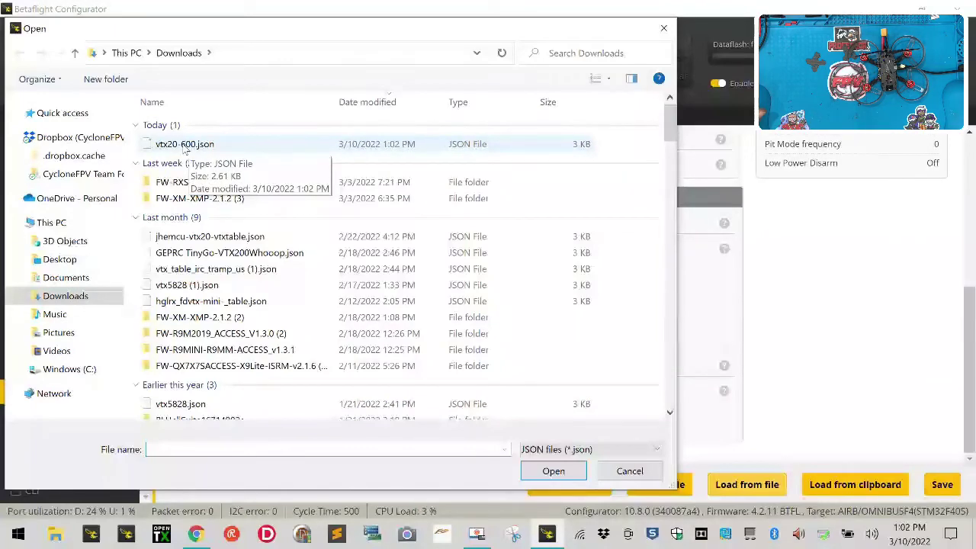
left_click(185, 145)
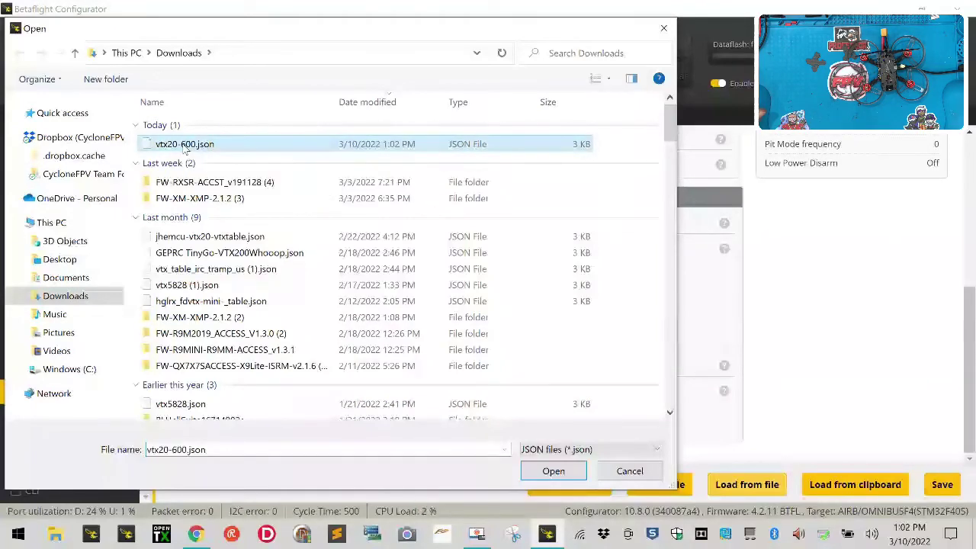
left_click(554, 471)
Step: Check the loaded bands and power levels, and save the VTX table to the flight controller
scroll(427, 307, "down", 3)
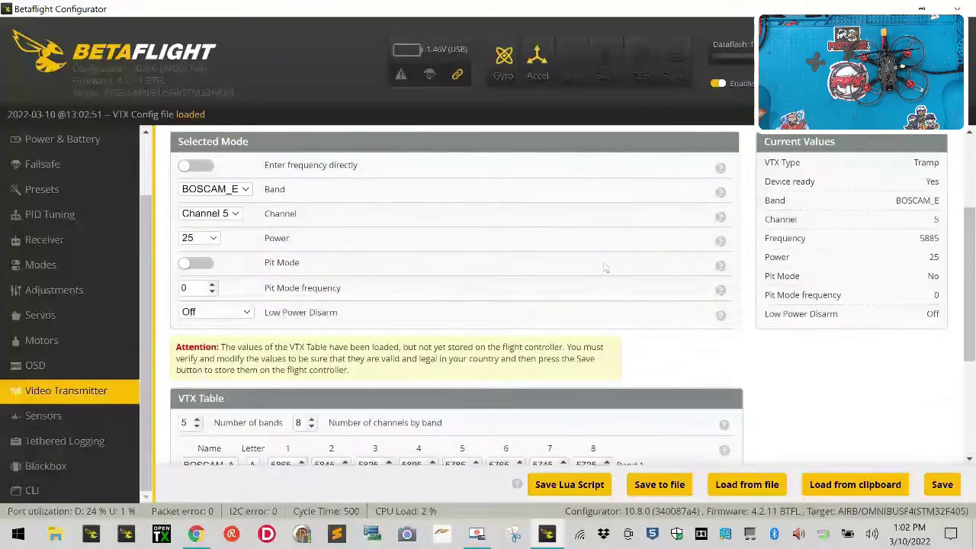
scroll(358, 345, "down", 3)
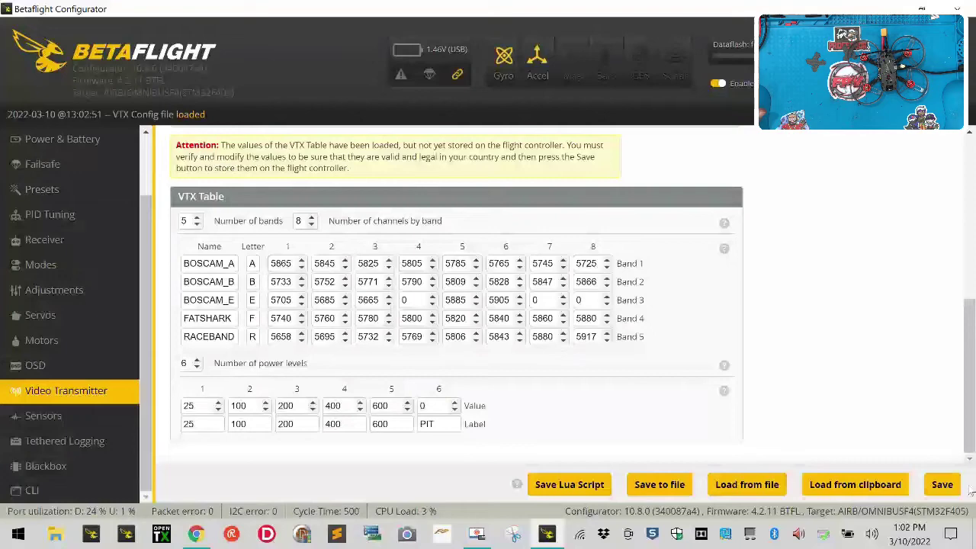
left_click(944, 488)
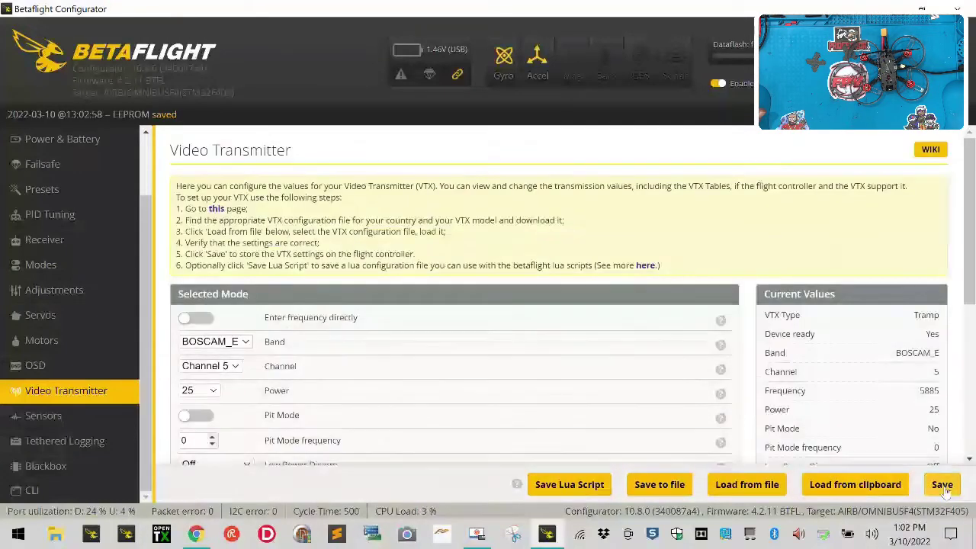
Step: Set the video transmitter's power to PIT and save the change to the flight controller
scroll(487, 318, "down", 2)
scroll(488, 318, "up", 3)
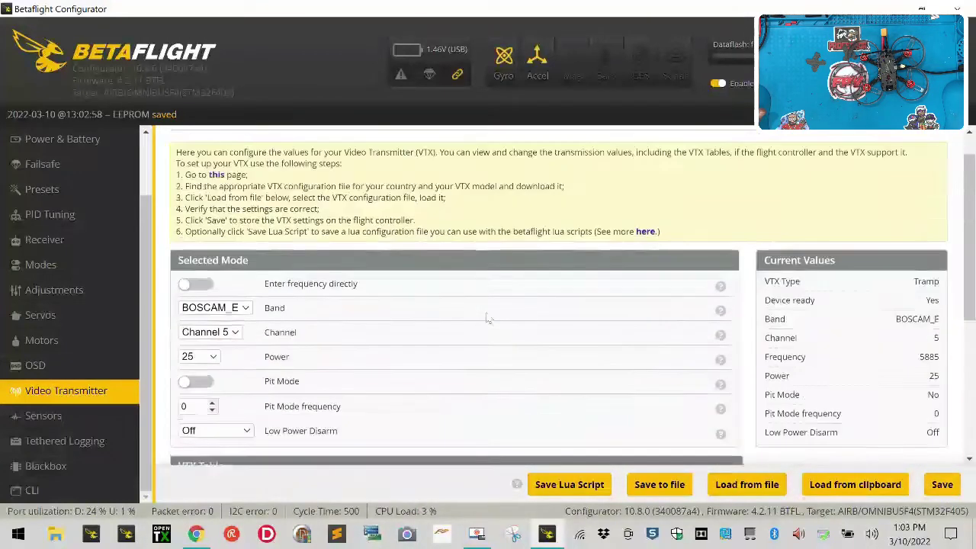
scroll(487, 318, "down", 5)
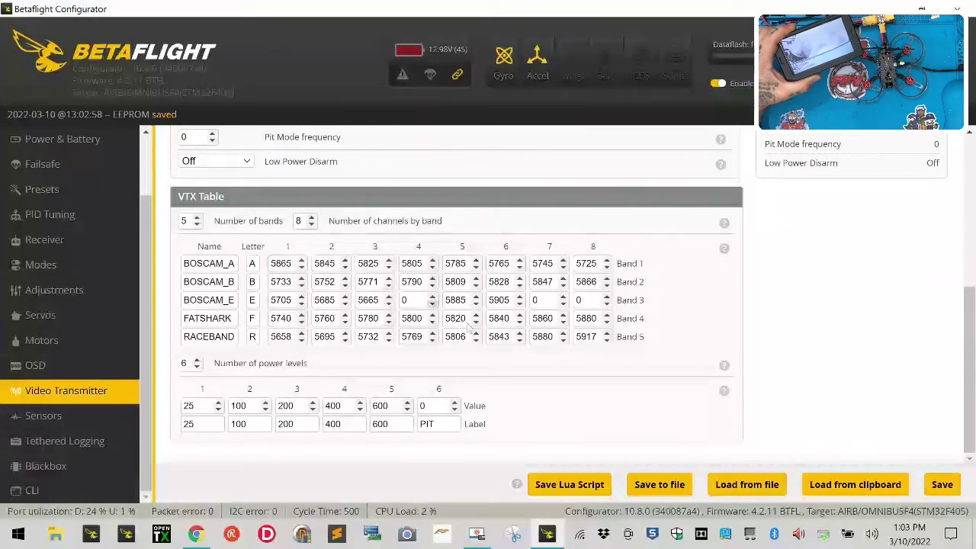
scroll(473, 326, "up", 4)
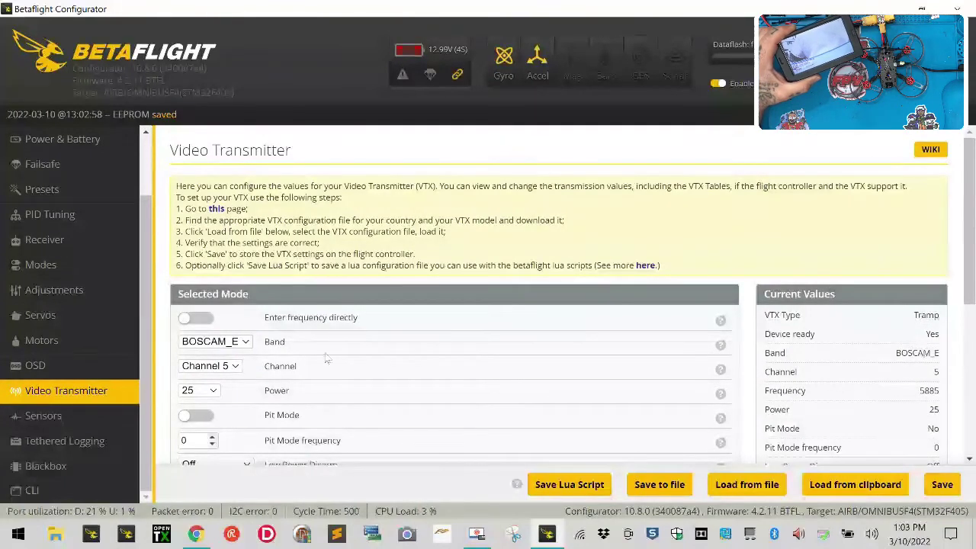
scroll(206, 397, "down", 4)
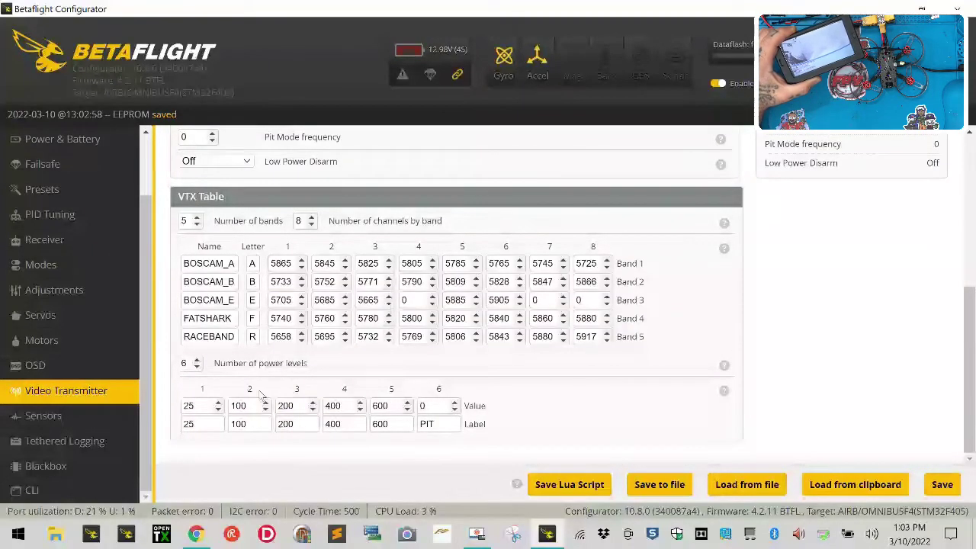
scroll(259, 394, "up", 2)
left_click(216, 240)
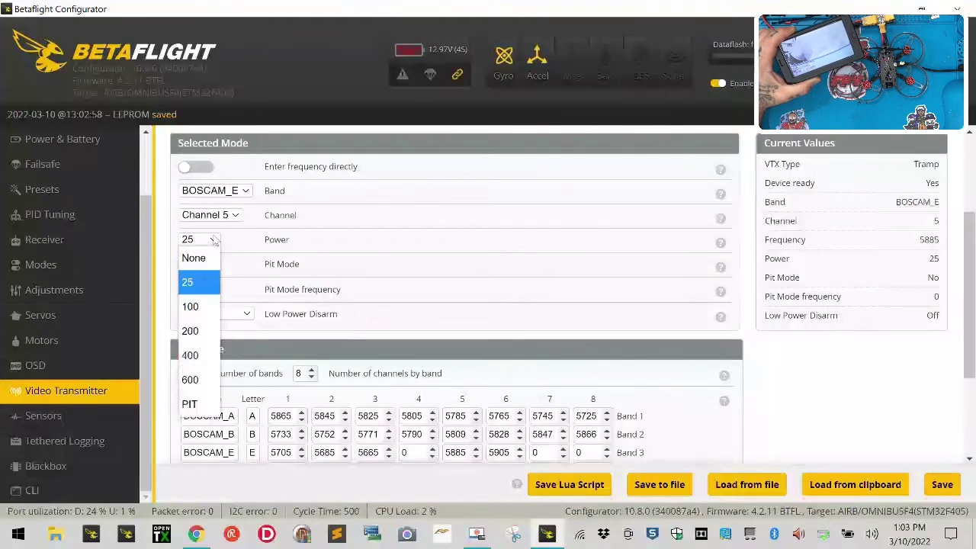
left_click(201, 421)
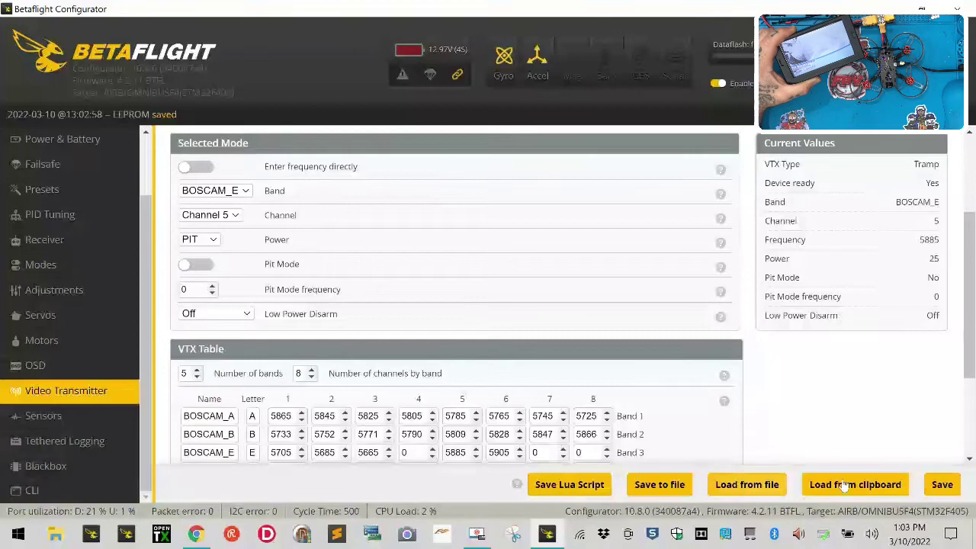
left_click(936, 488)
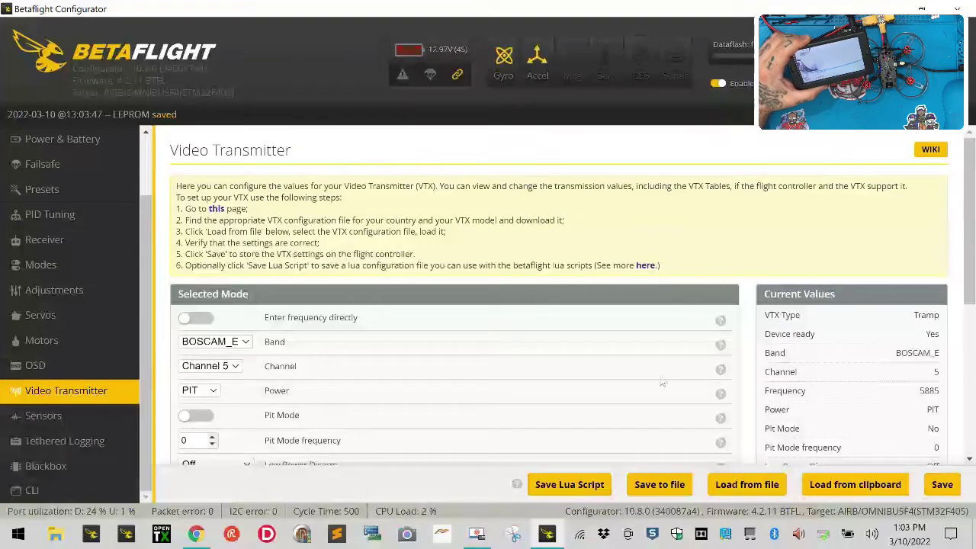
scroll(282, 381, "down", 2)
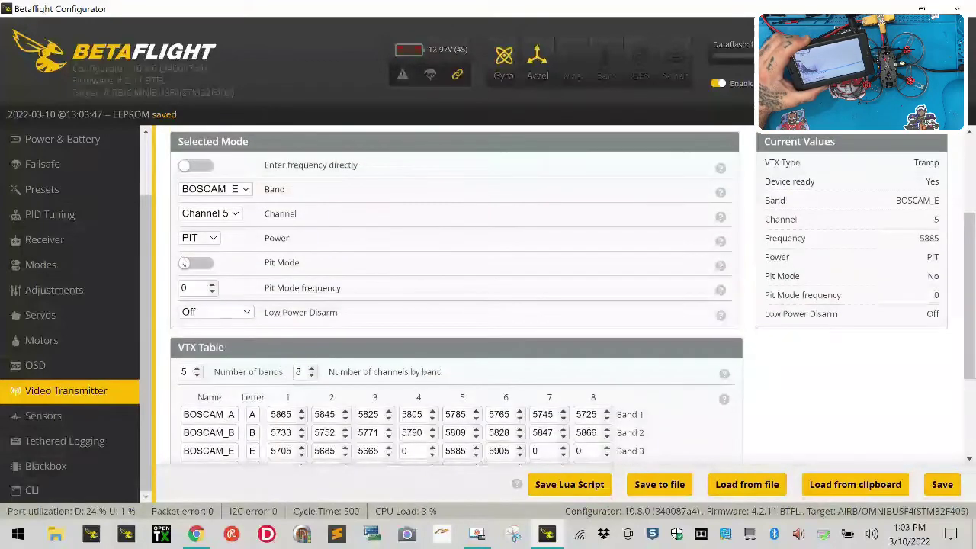
Step: Try to enable Pit Mode and save it to the flight controller, and check the VTX table's power levels
left_click(944, 485)
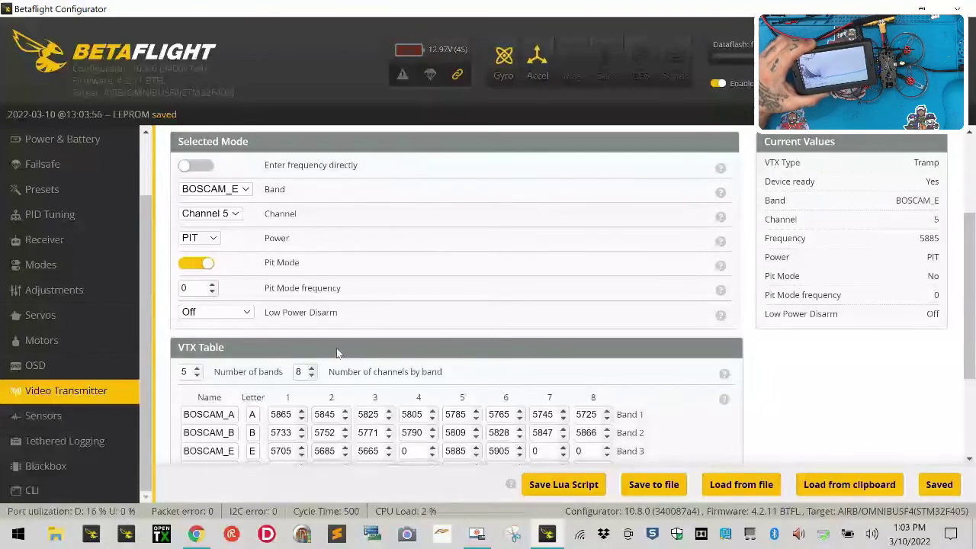
scroll(804, 320, "down", 4)
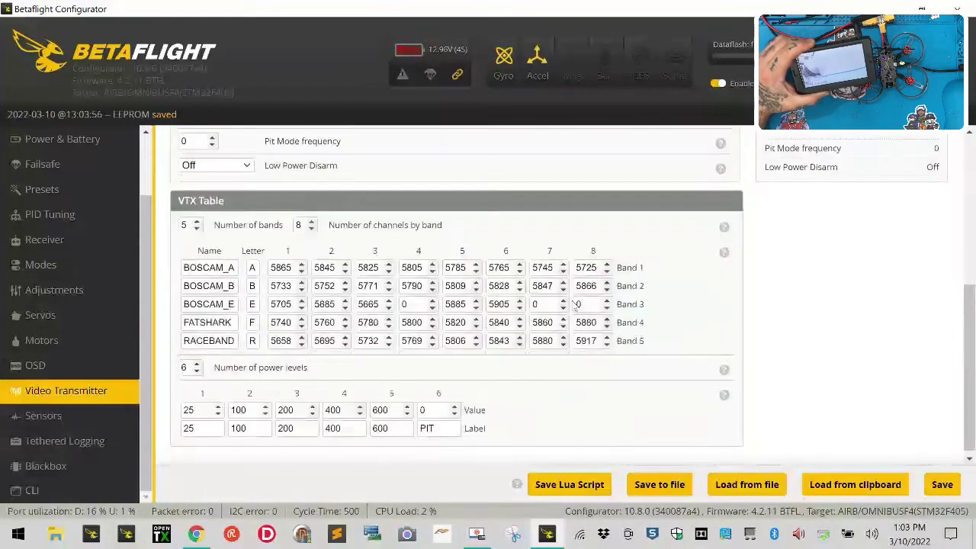
scroll(252, 335, "up", 2)
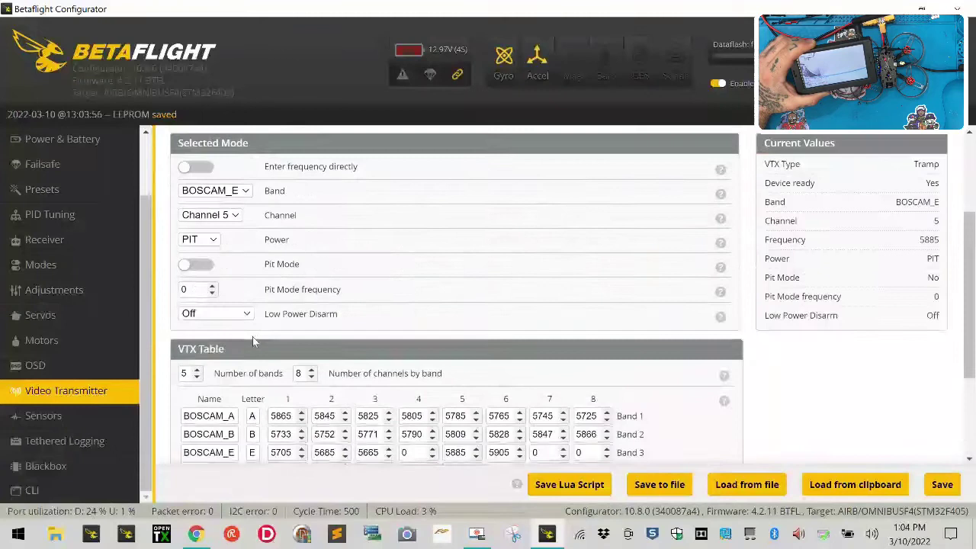
Step: Set the transmitter power to None and save, and try enabling Pit Mode with that power setting and saving again
left_click(217, 239)
left_click(204, 254)
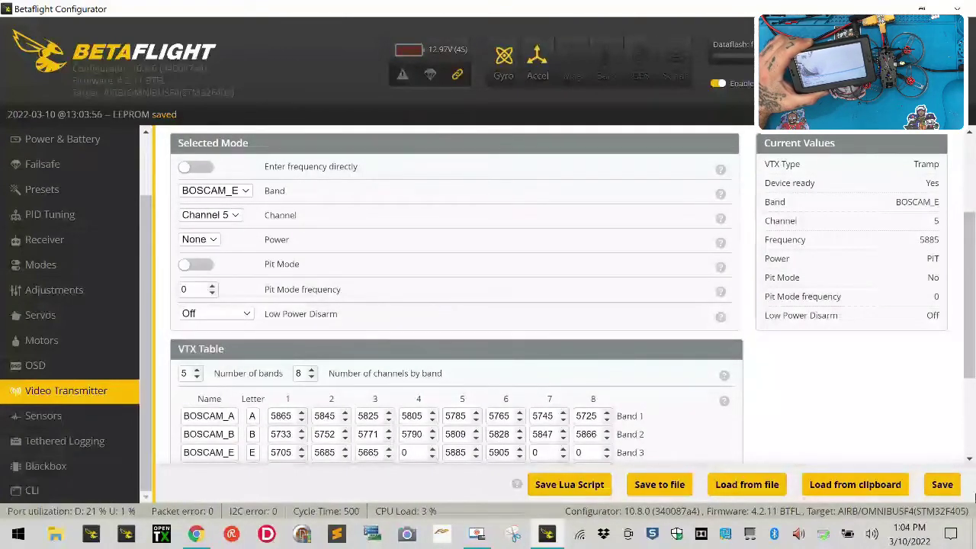
left_click(935, 488)
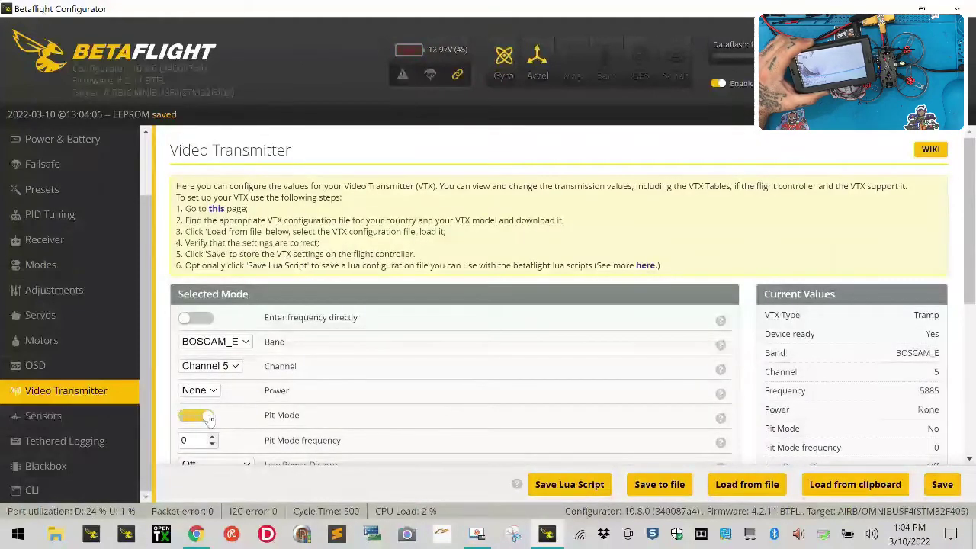
left_click(943, 485)
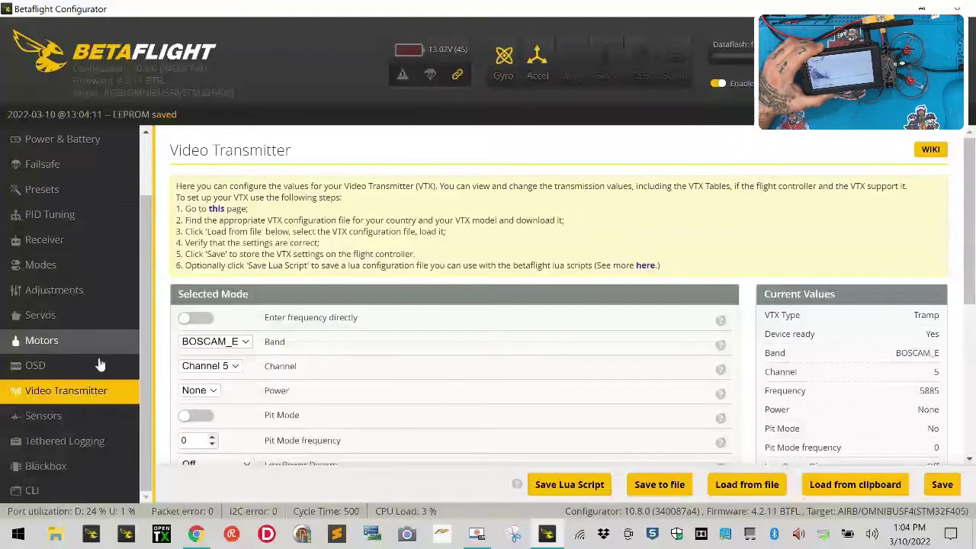
Step: Set the video transmitter's power to 25 and save the setting to the flight controller
left_click(196, 391)
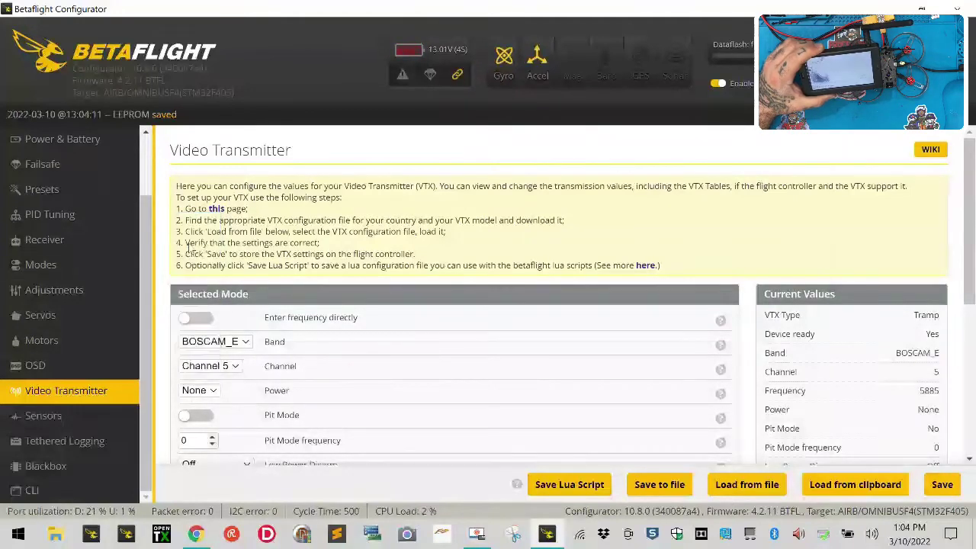
left_click(189, 247)
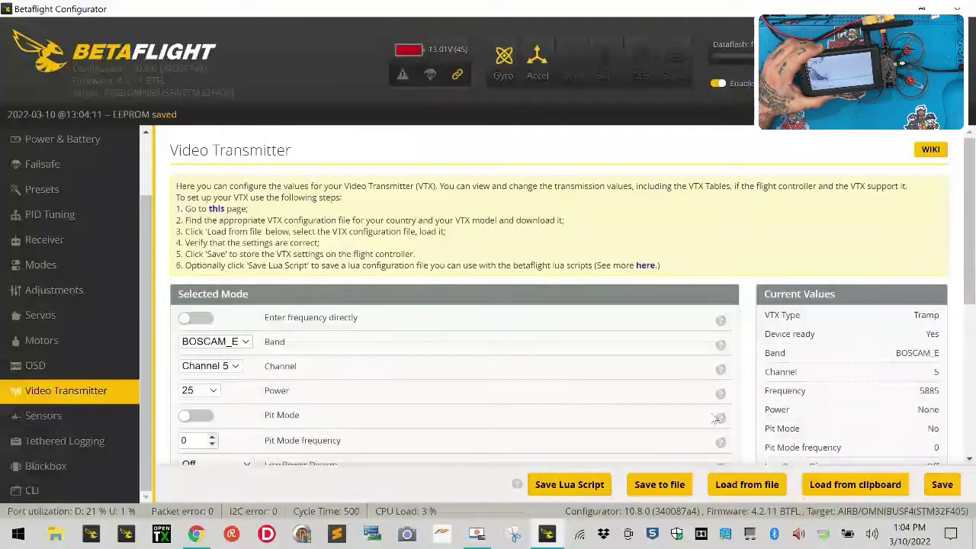
left_click(945, 484)
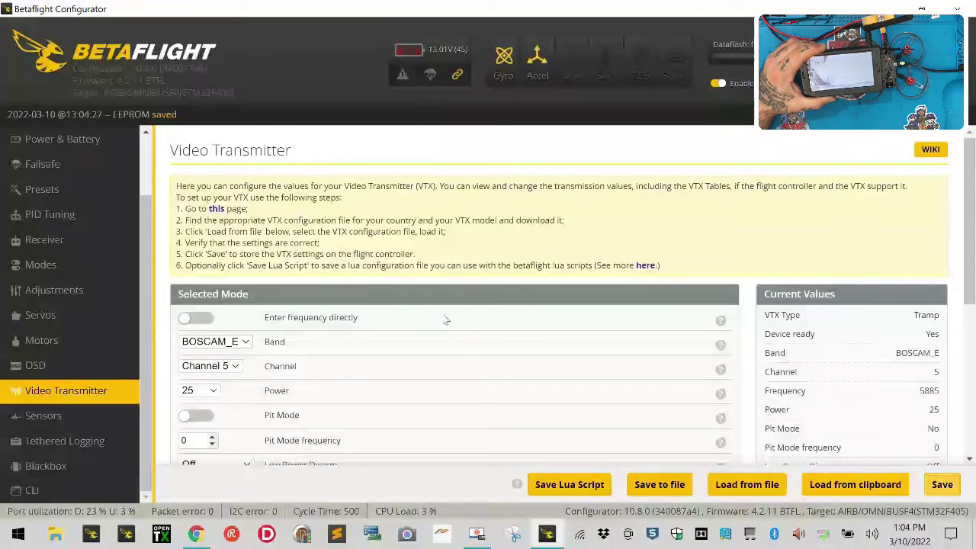
Step: Review the Low Power Disarm options, keep Off, and save the video transmitter settings to the flight controller again
scroll(514, 366, "down", 4)
scroll(514, 366, "up", 2)
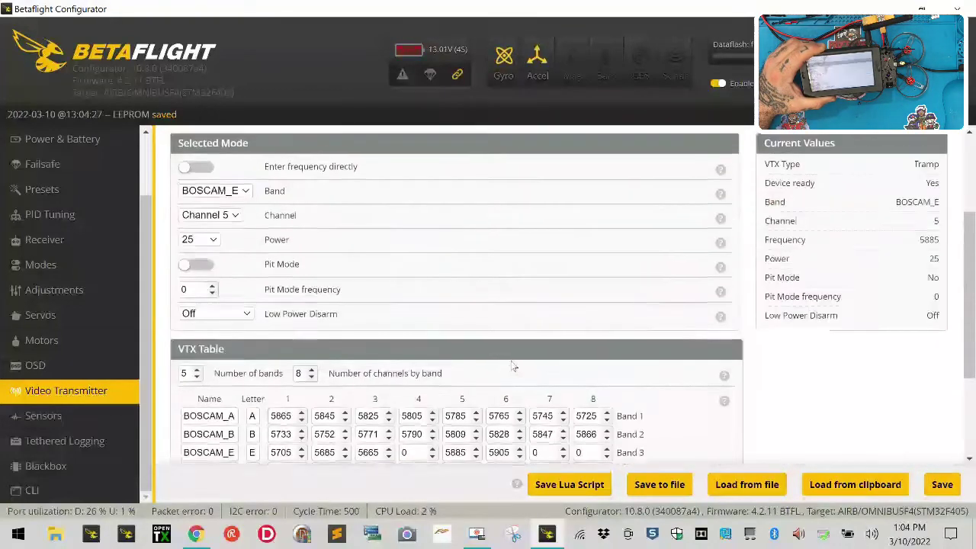
left_click(244, 315)
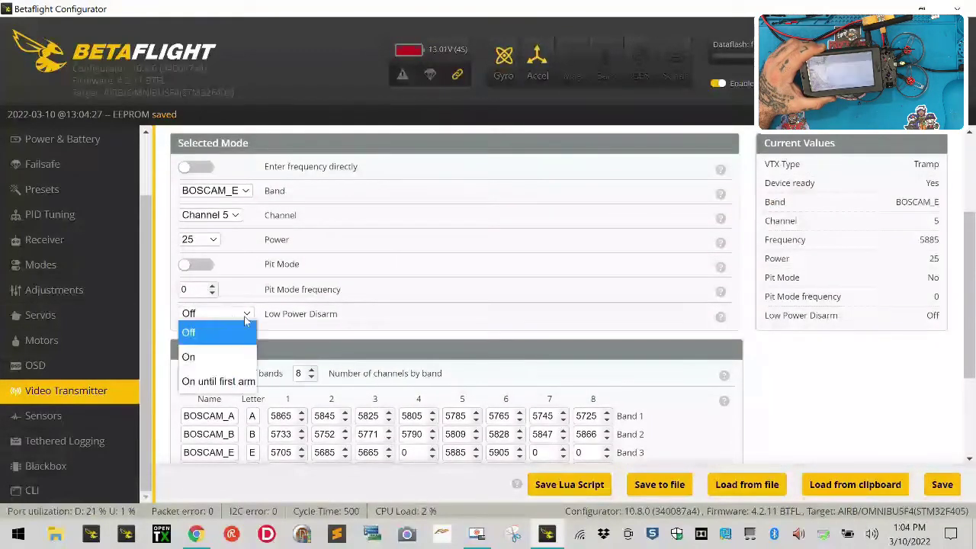
left_click(269, 284)
left_click(941, 485)
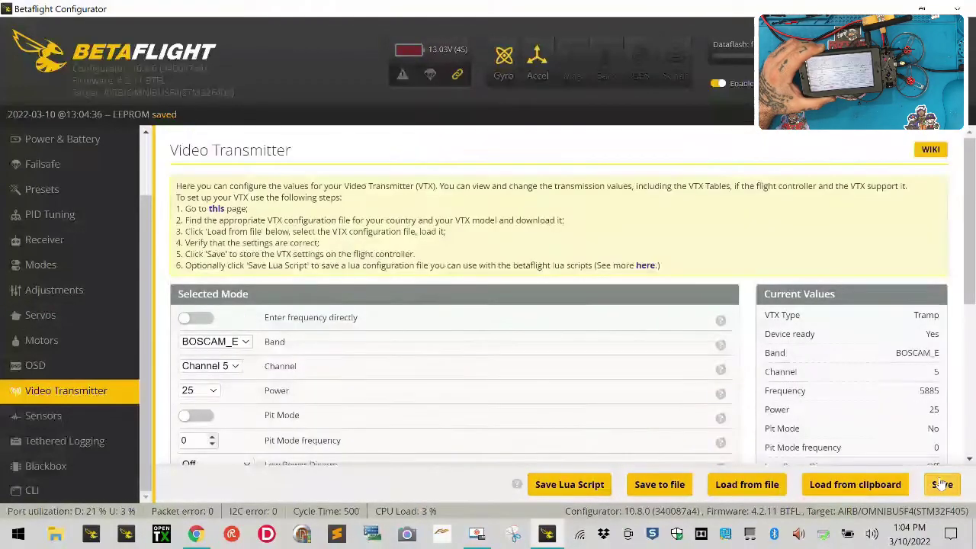
scroll(937, 423, "down", 2)
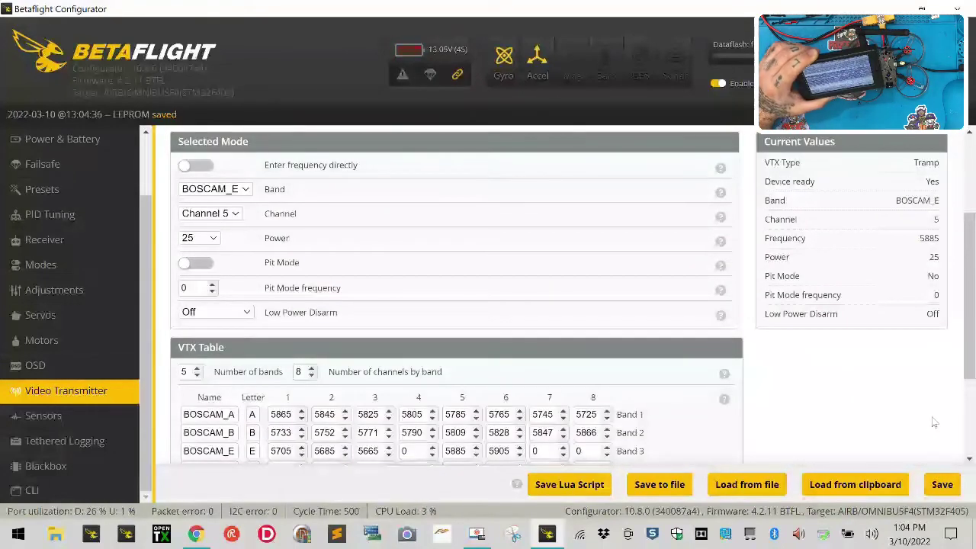
scroll(646, 368, "up", 2)
scroll(649, 366, "down", 2)
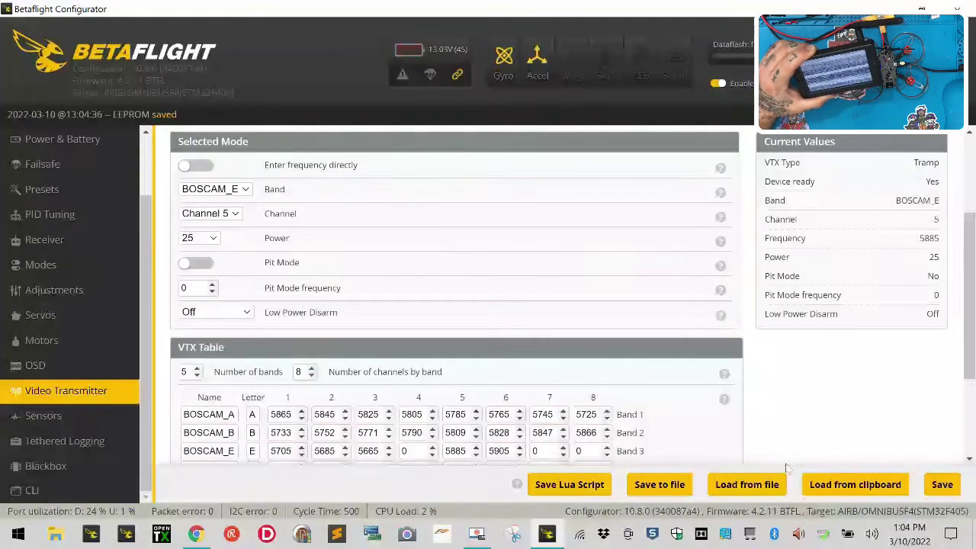